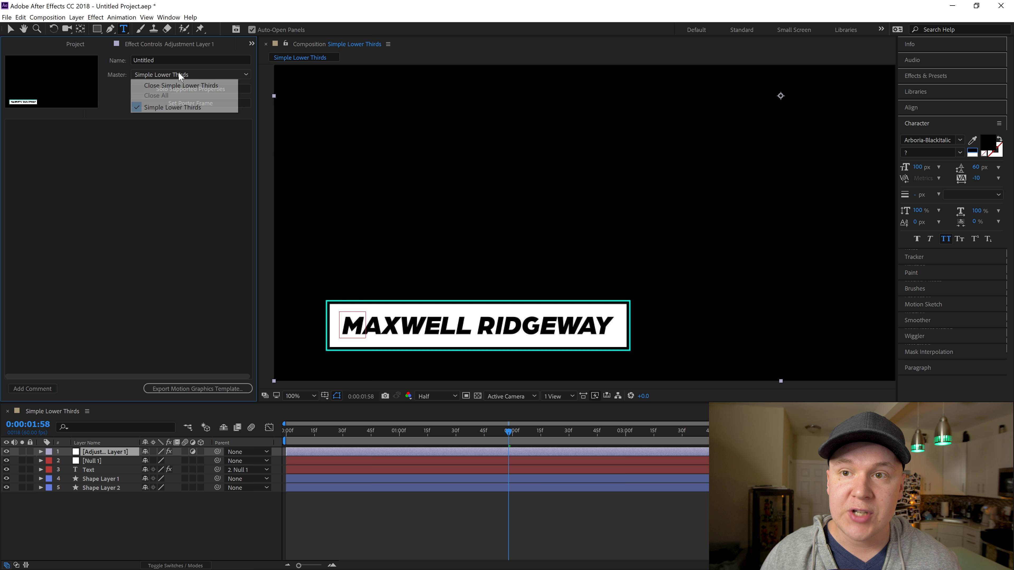
Step: Click into the template Name field to start entering 'Simple Lower Thirds'
click(172, 107)
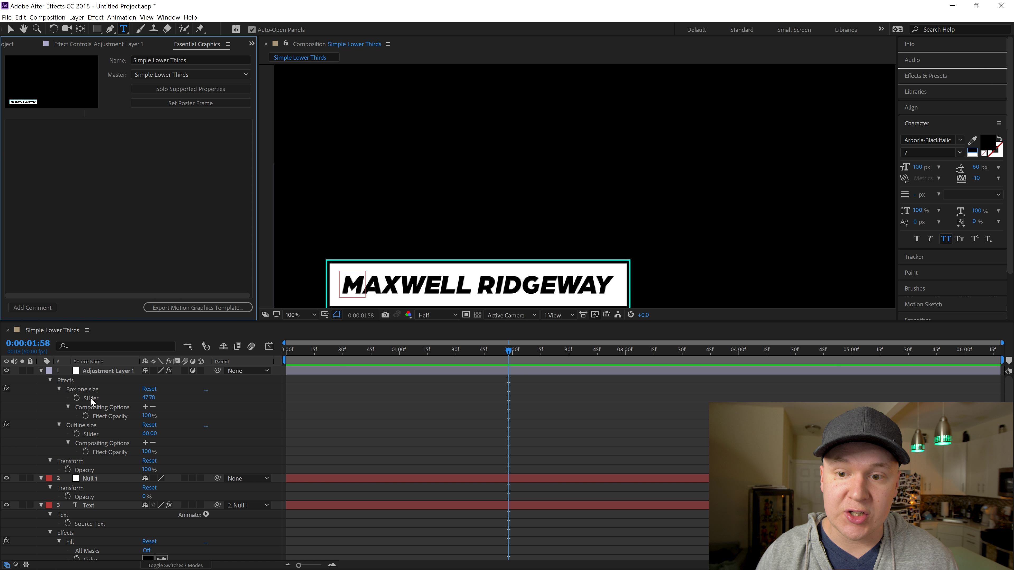
Step: Add the Box one size and Outline size sliders as controls, renaming the first 'Box size'
drag(90, 397, 134, 201)
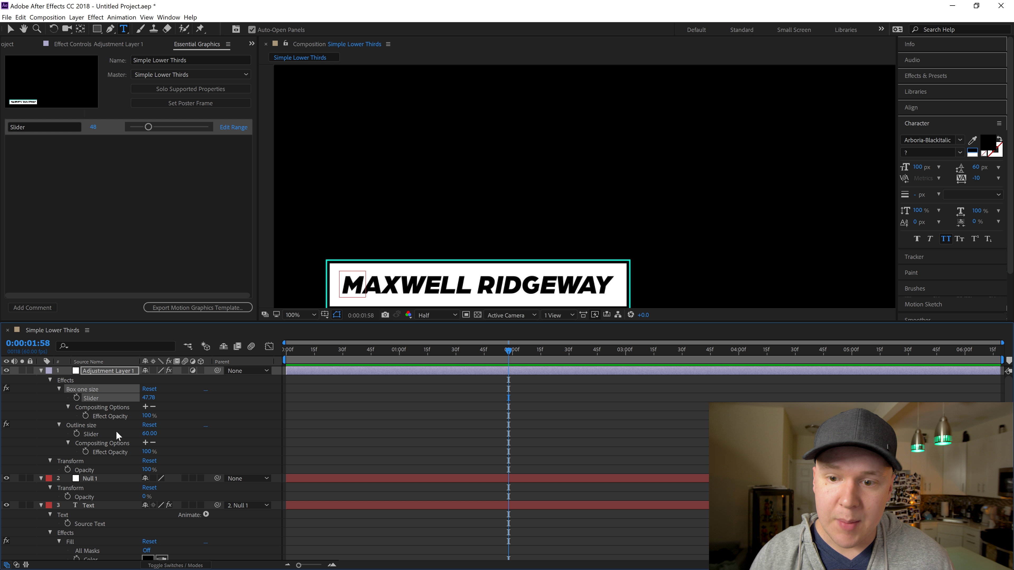
drag(93, 432, 127, 209)
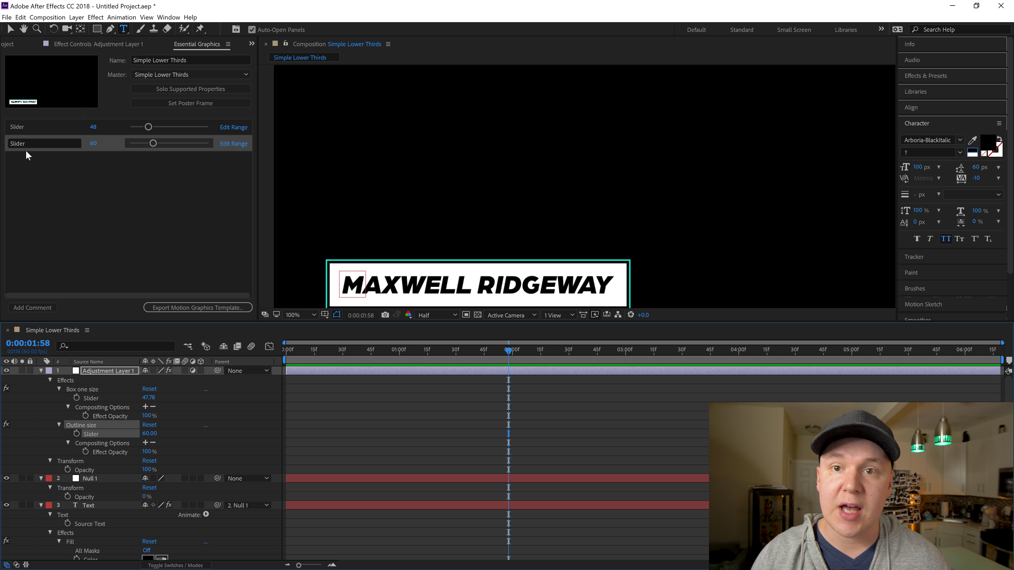
click(21, 126)
click(28, 127)
text(Box size)
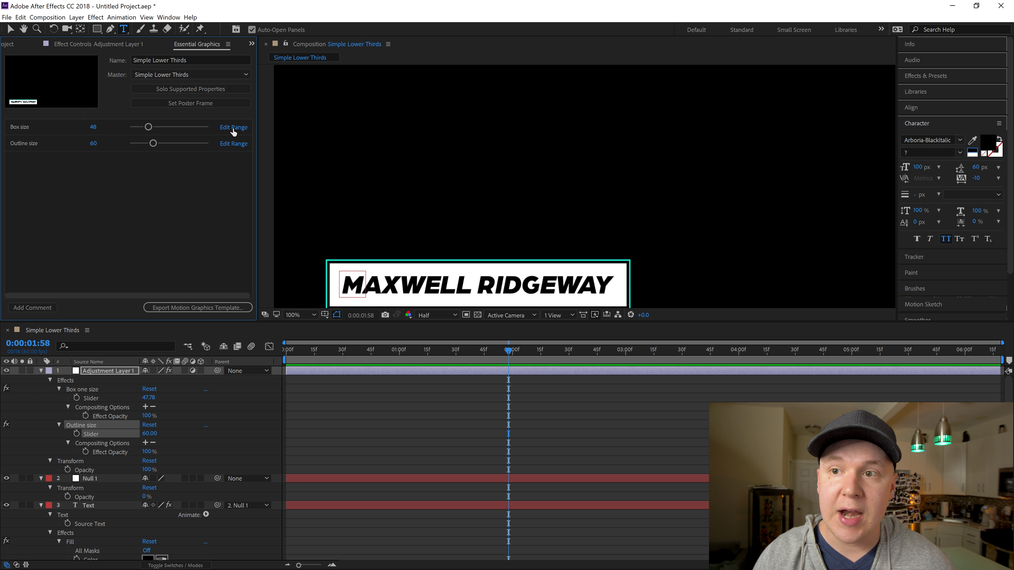
Step: Review the Box size slider's value range (maximum 200) and close it unchanged
click(233, 128)
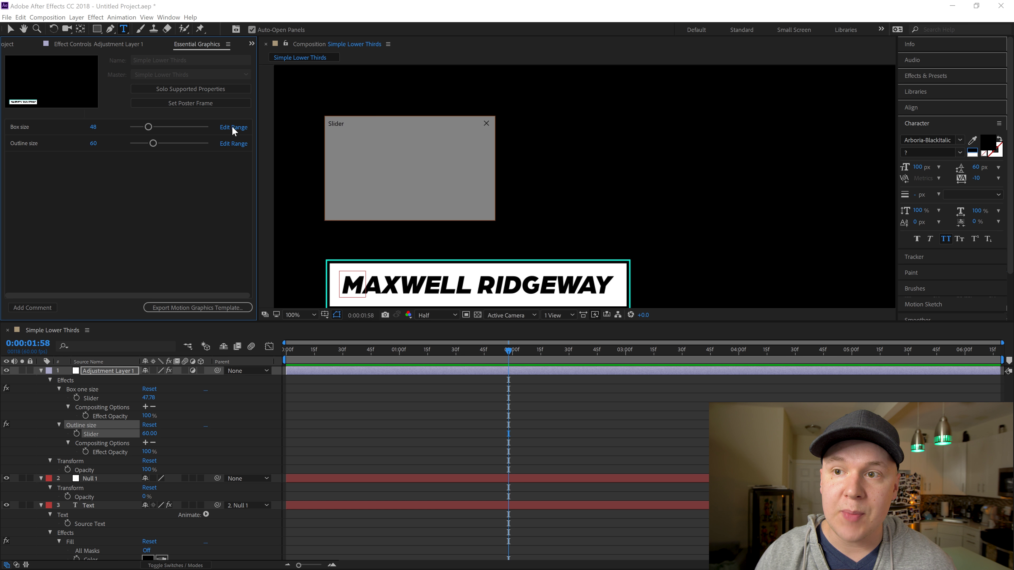
double_click(443, 172)
click(463, 210)
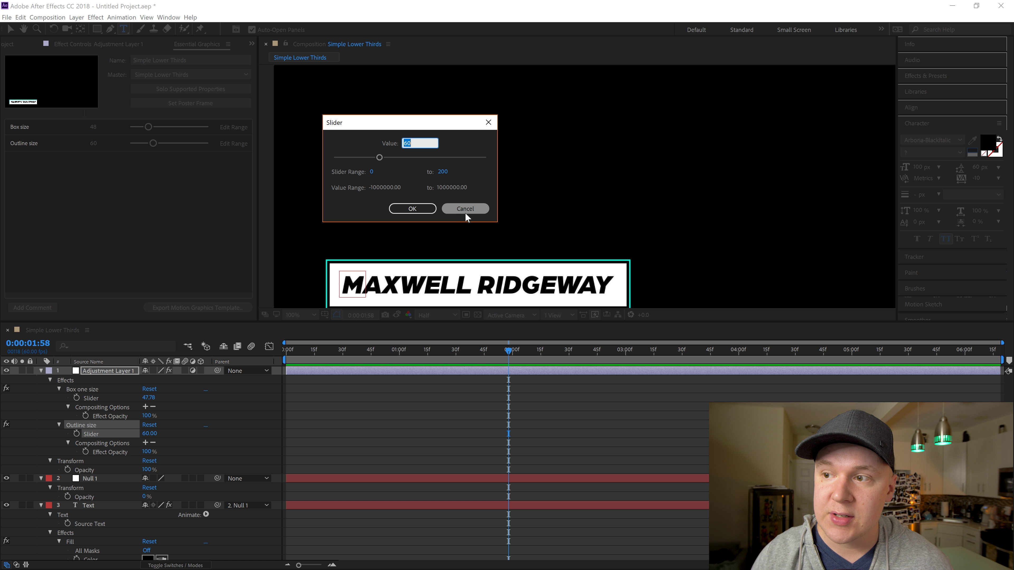
click(463, 210)
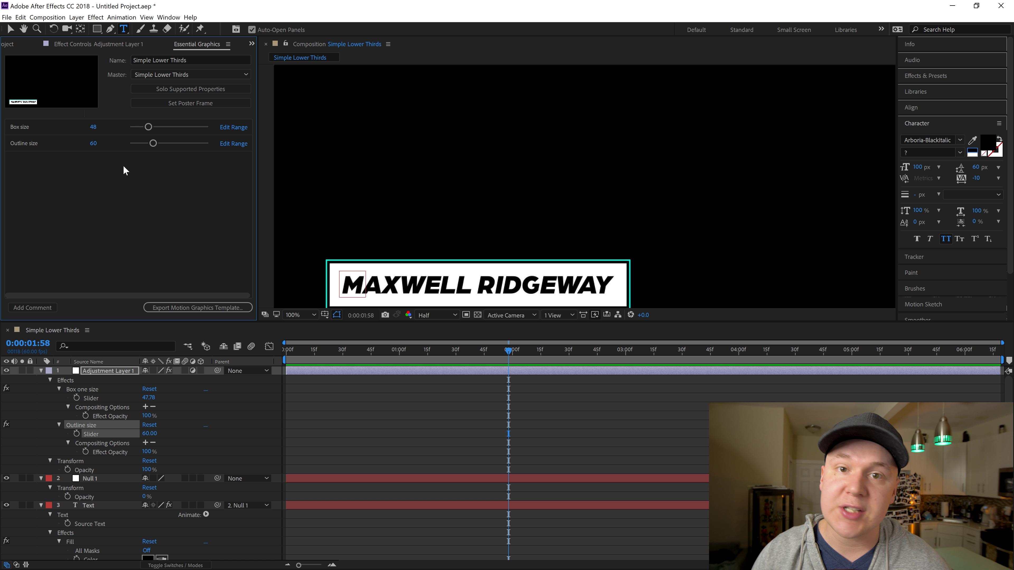
scroll(216, 437, down, 2)
Step: Add the Text layer's fill colour as a control named 'Text Color'
scroll(215, 435, down, 2)
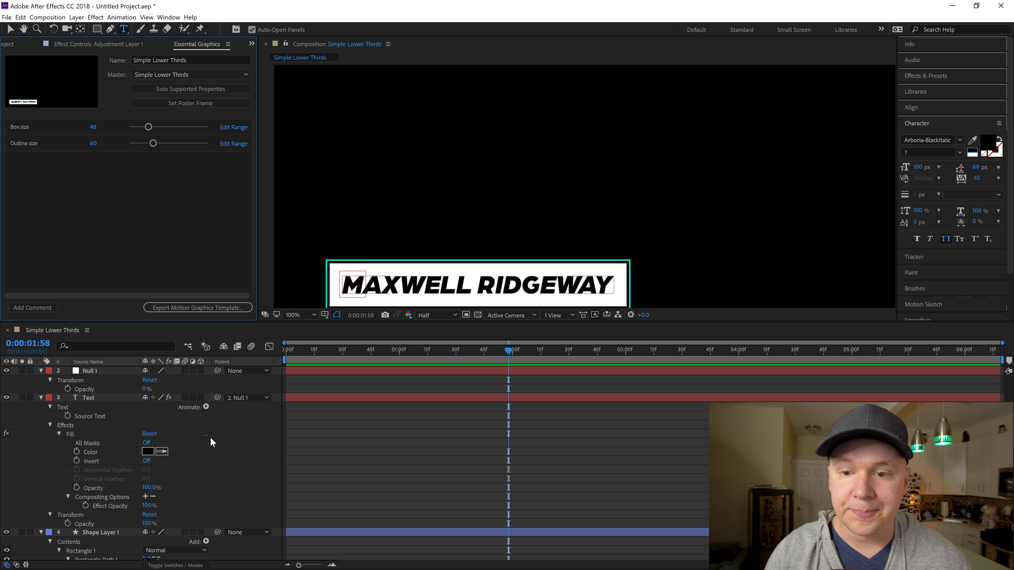
click(72, 434)
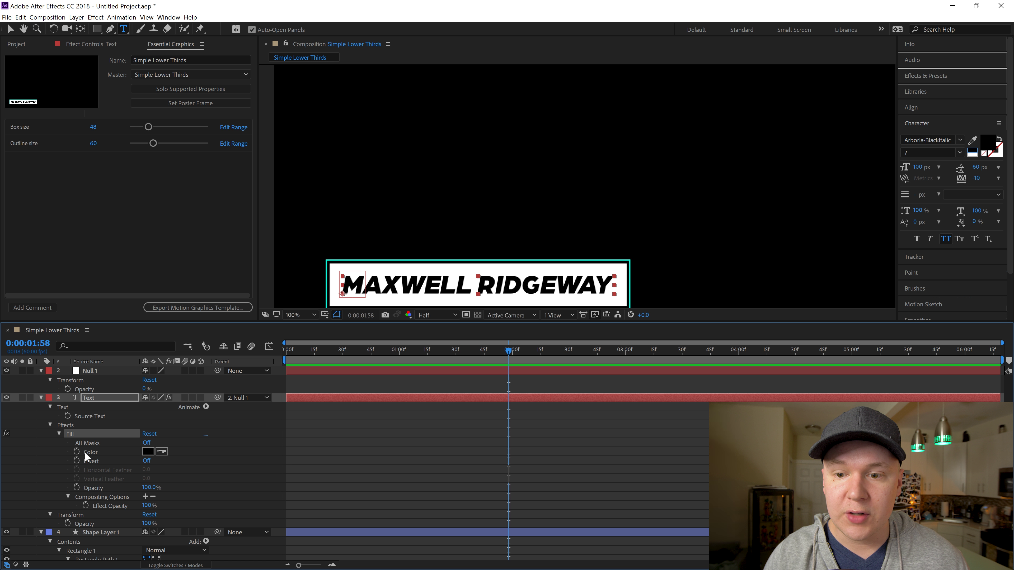
drag(85, 452, 40, 181)
click(31, 160)
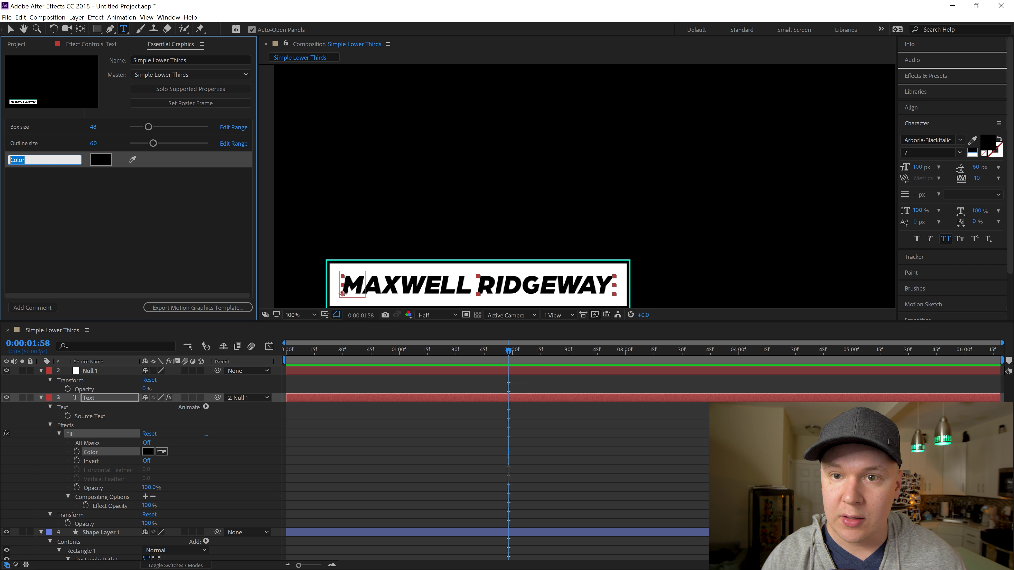
text(Text Color)
key(Return)
Step: Add Shape Layer 1's fill colour as a control named 'Shape Color'
scroll(210, 447, down, 1)
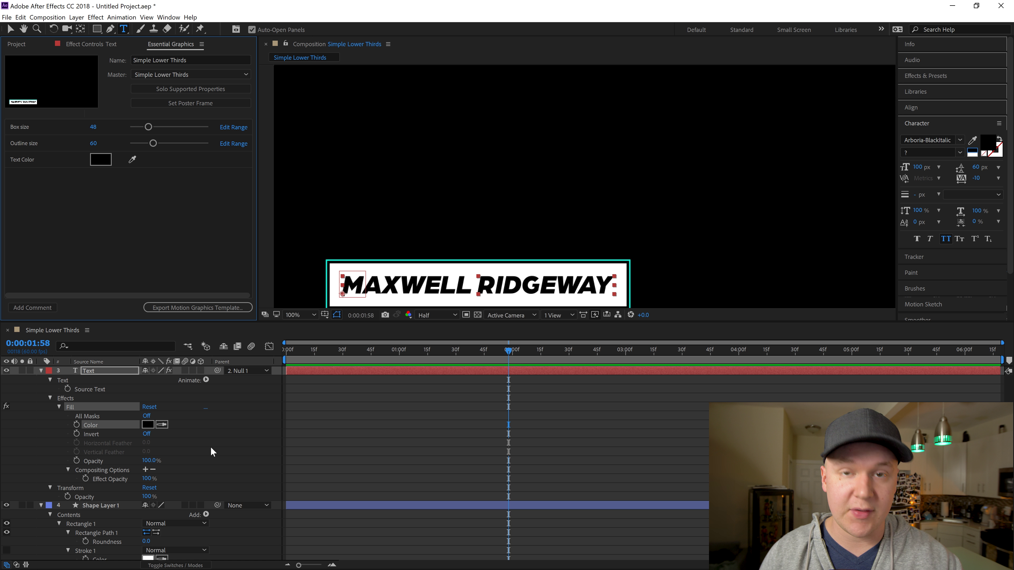
click(212, 446)
scroll(212, 445, down, 4)
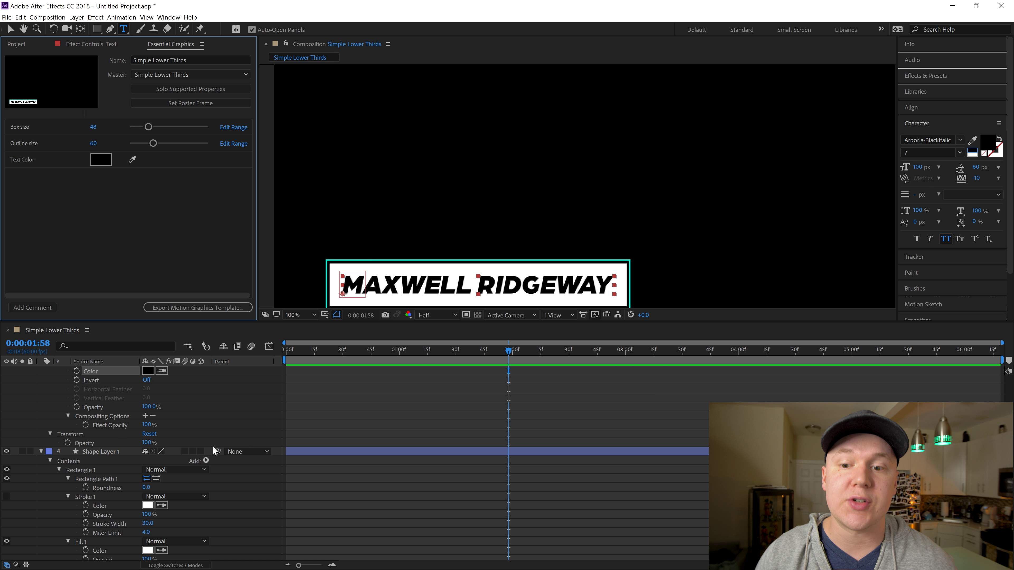
drag(102, 497, 145, 240)
click(46, 176)
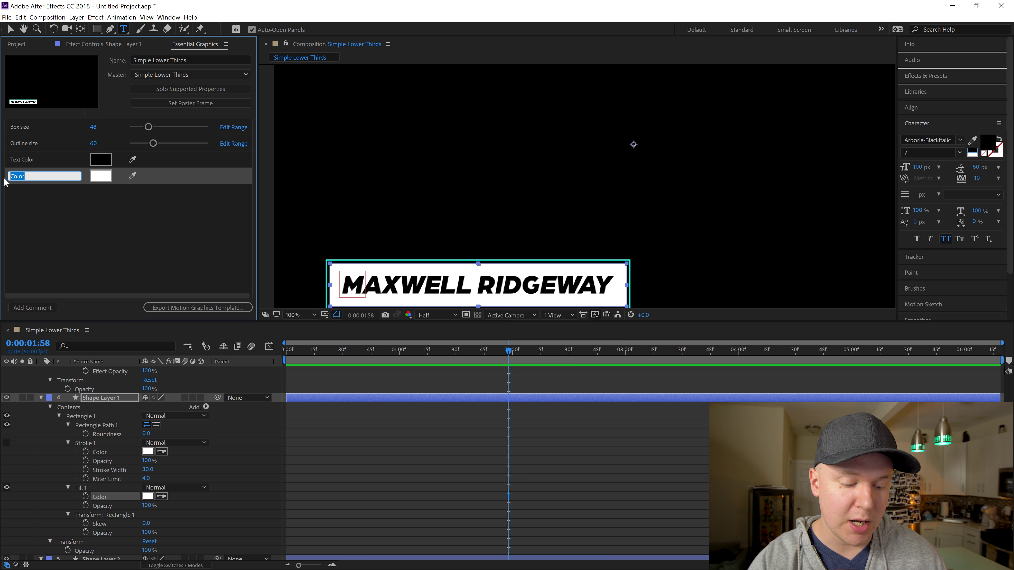
text(Shape Color)
key(Return)
Step: Add the box's roundness and opacity controls, naming the opacity row 'Shape Opacity'
drag(103, 437, 65, 208)
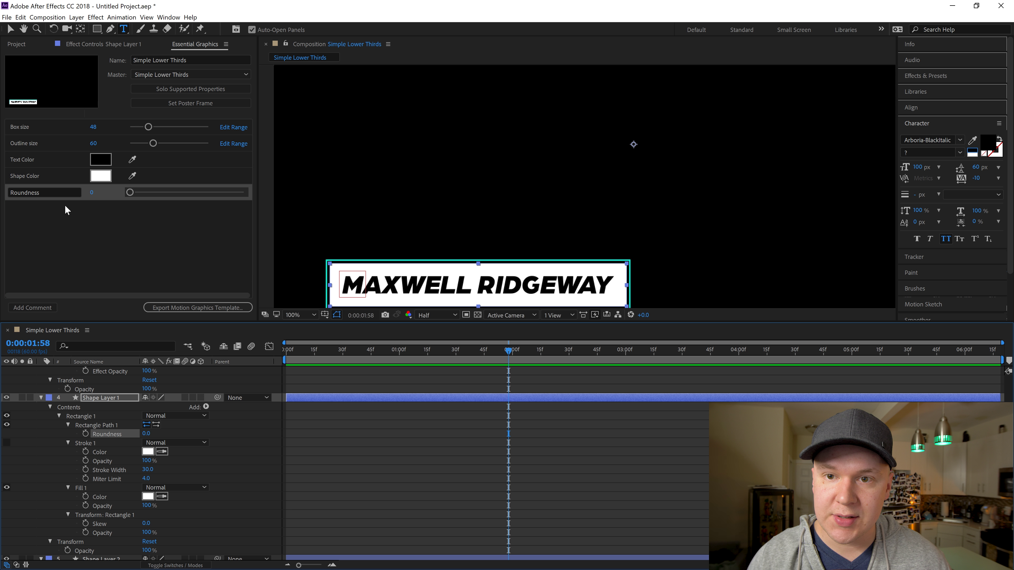
scroll(82, 471, down, 3)
drag(82, 471, 38, 208)
click(38, 208)
text(Shape Opacity)
key(Return)
Step: Add Shape Layer 2's outline roundness as a template control
scroll(109, 448, down, 1)
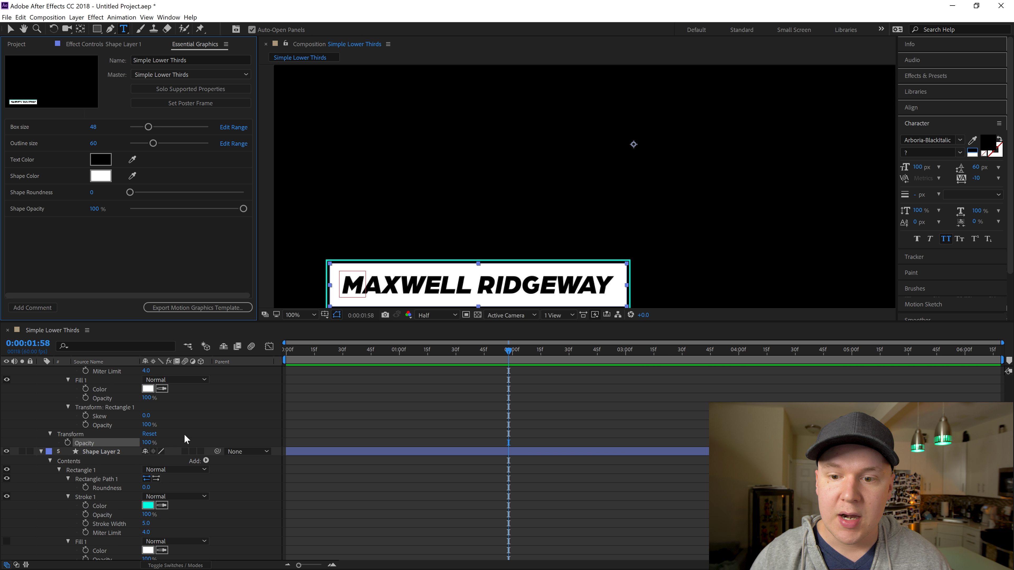
click(106, 451)
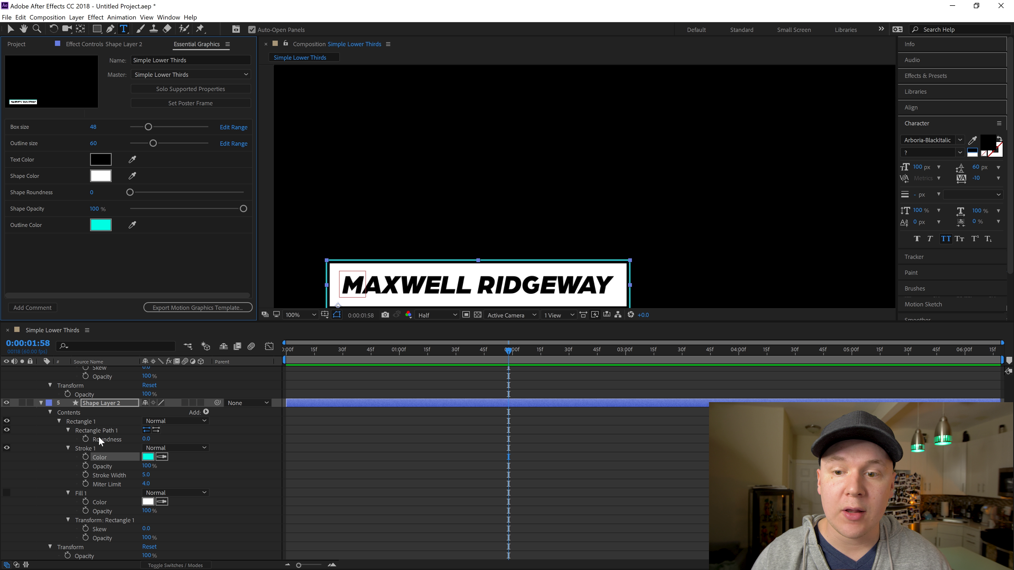
drag(98, 436, 90, 262)
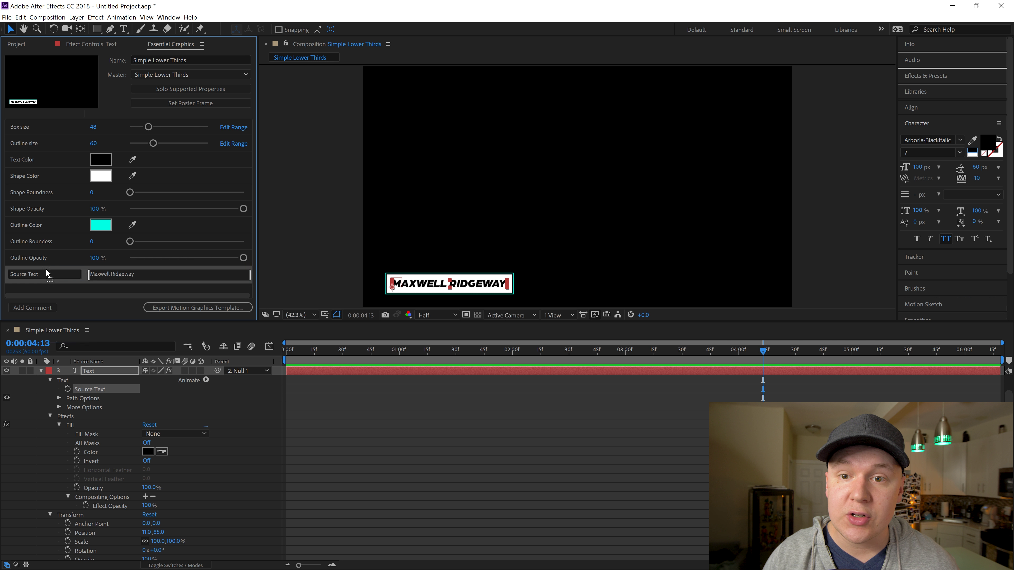
Step: Move the Source Text control higher in the Essential Graphics control list
drag(50, 274, 84, 293)
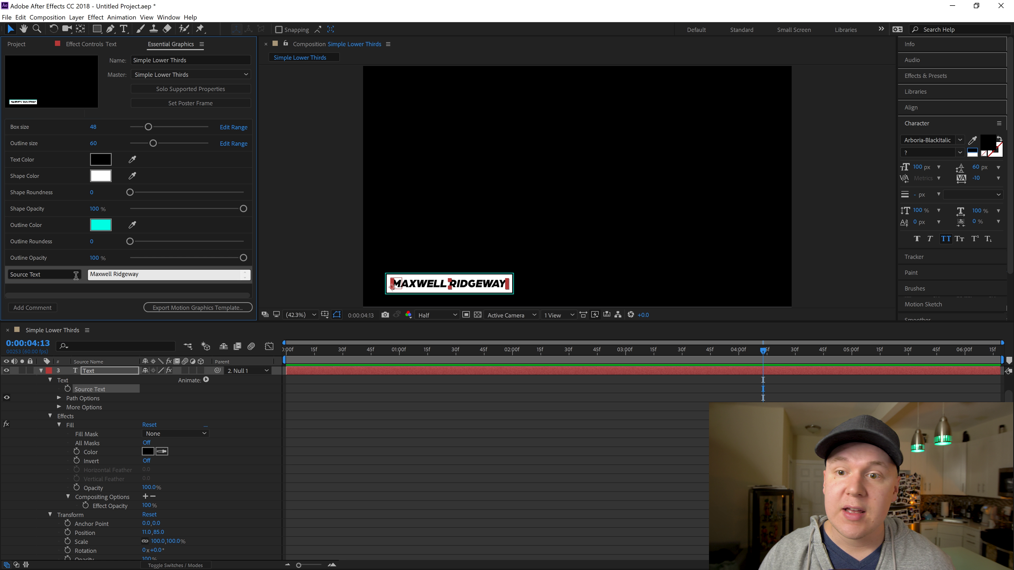
click(86, 290)
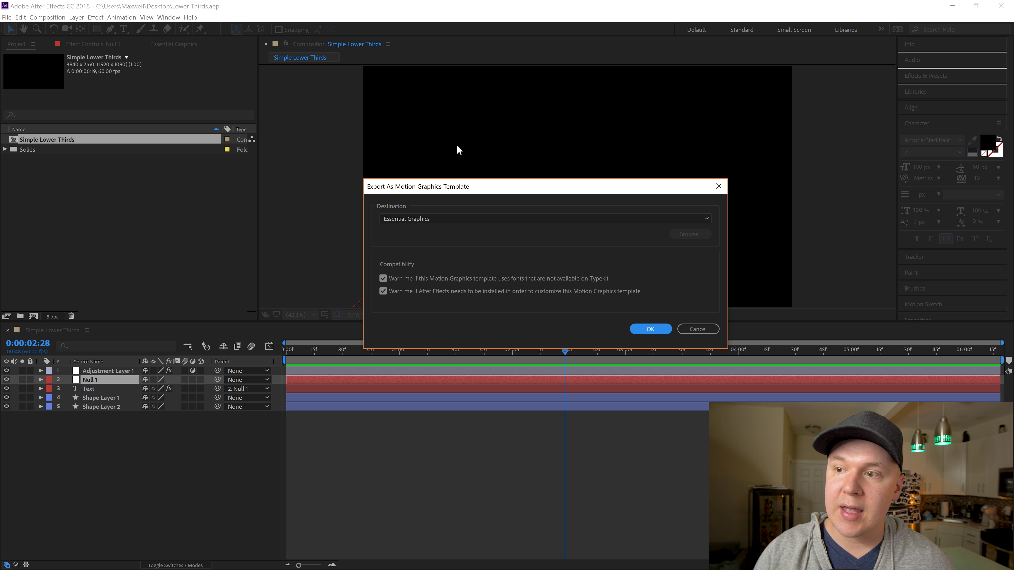
Step: Export the template to the Essential Graphics library, then open Premiere's Essential Graphics browser
click(436, 219)
click(432, 230)
click(651, 329)
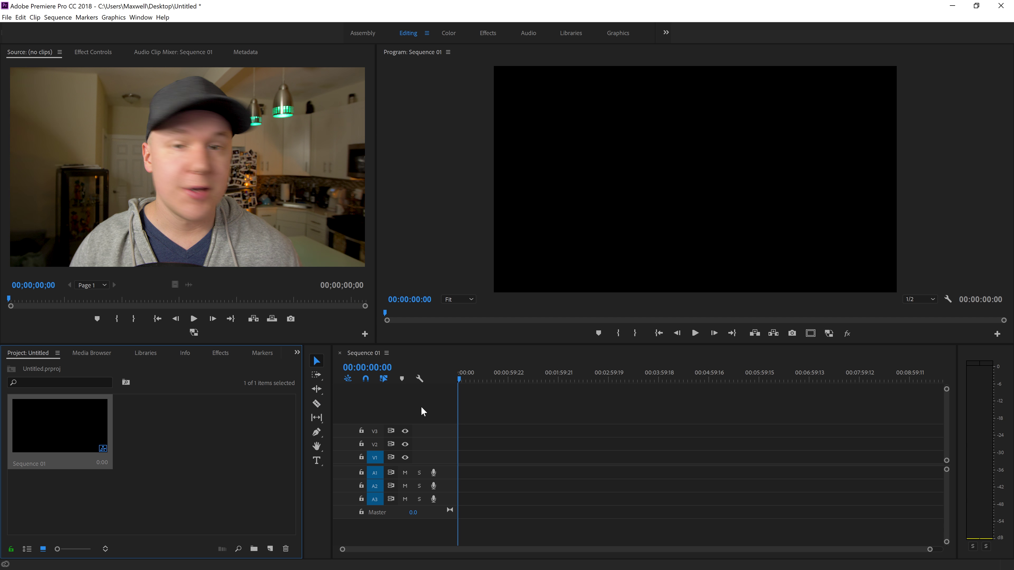
click(141, 17)
click(159, 156)
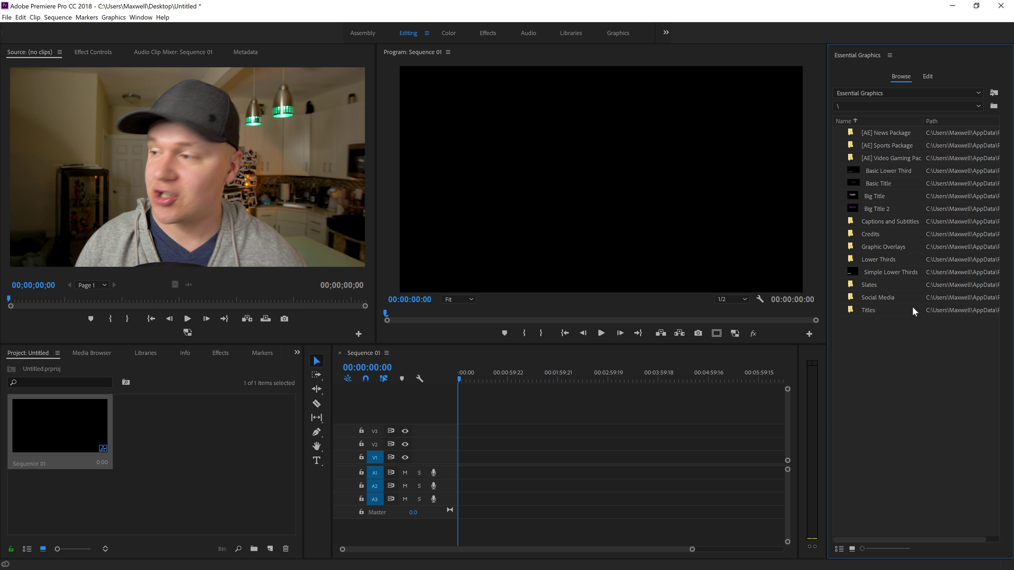
Step: Place Simple Lower Thirds on V1 of Sequence 01, keeping existing settings, and select the clip
drag(890, 272, 459, 462)
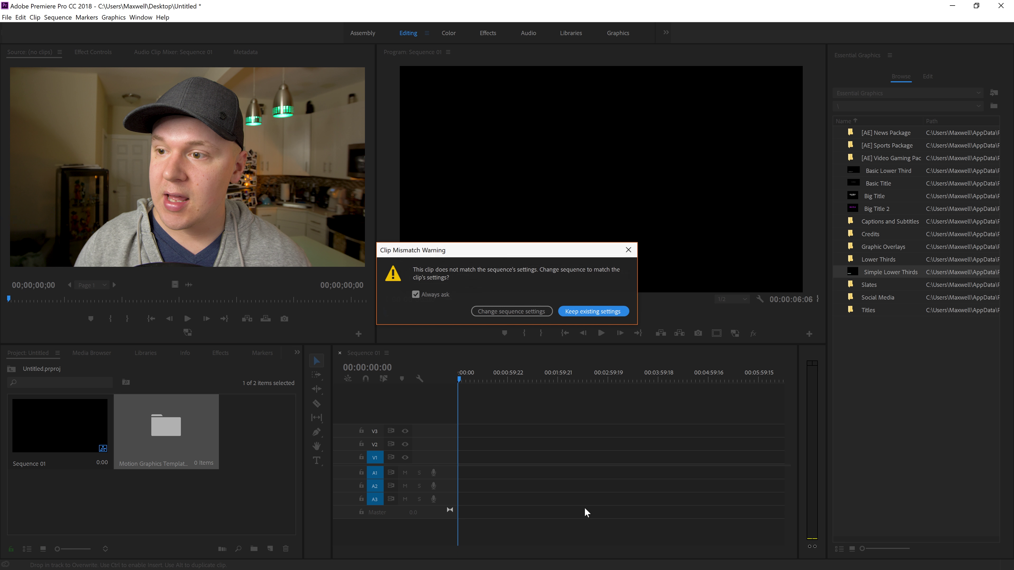
click(597, 311)
drag(695, 551, 539, 534)
drag(461, 384, 528, 382)
click(559, 458)
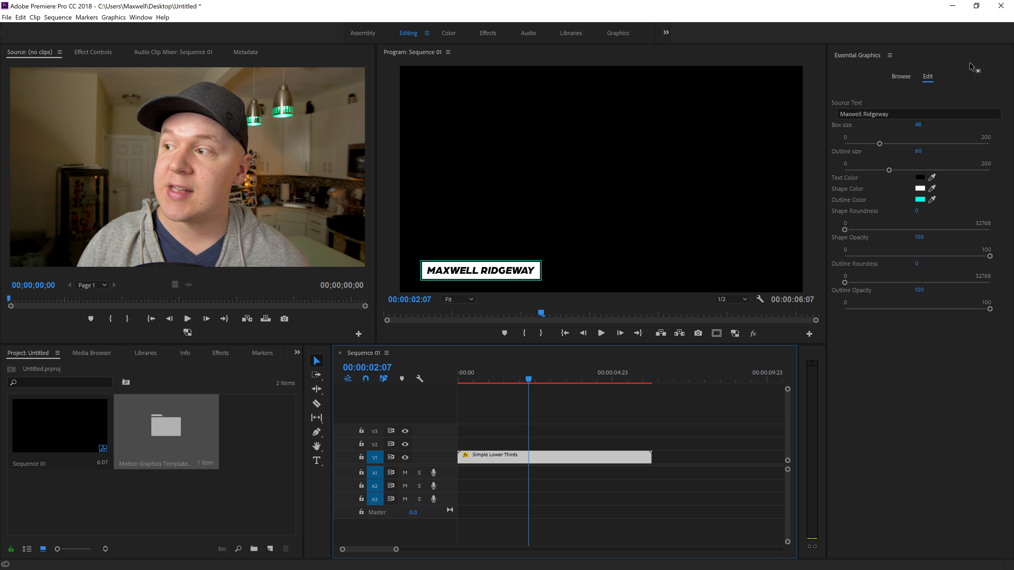
click(901, 76)
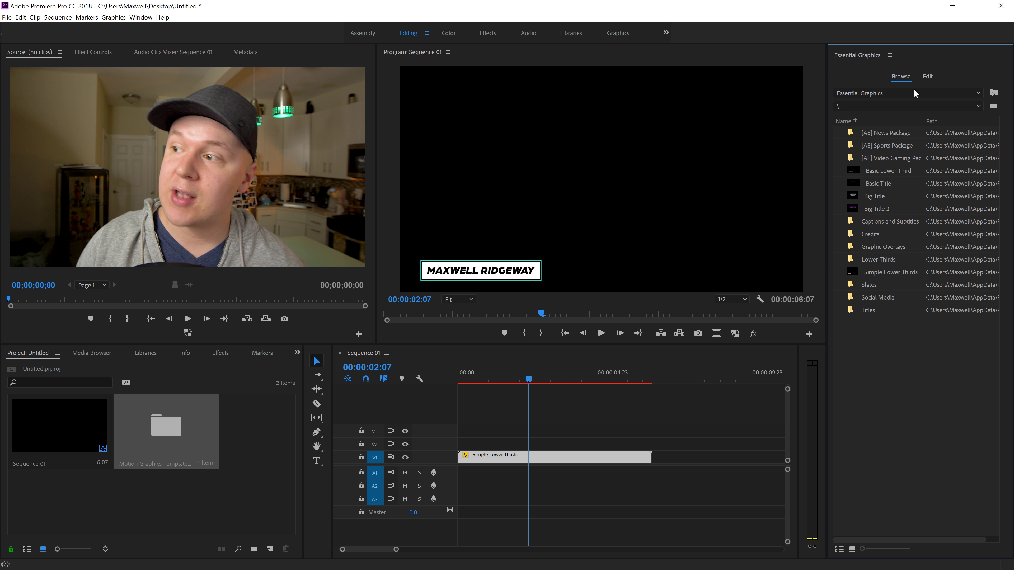
click(927, 76)
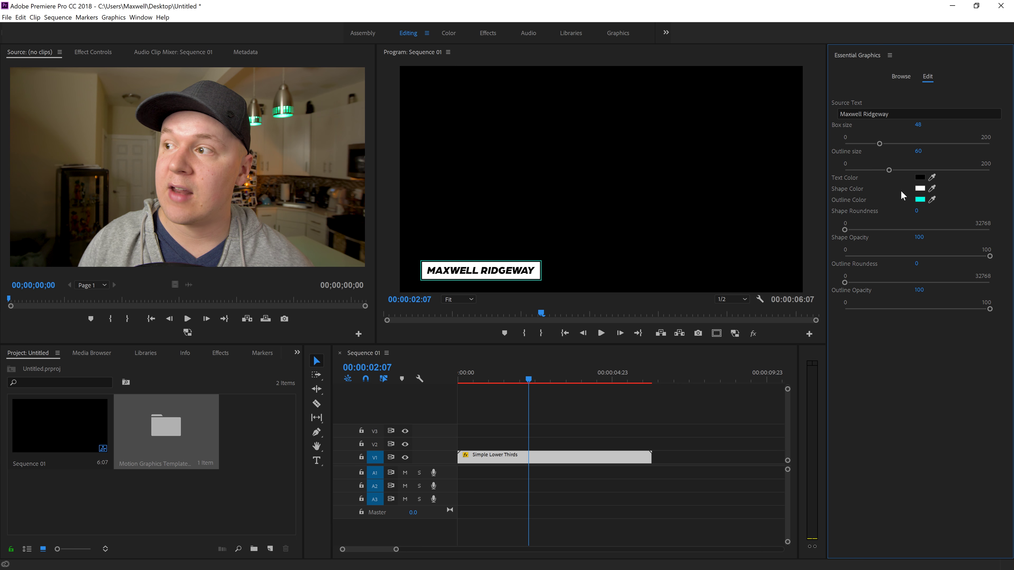